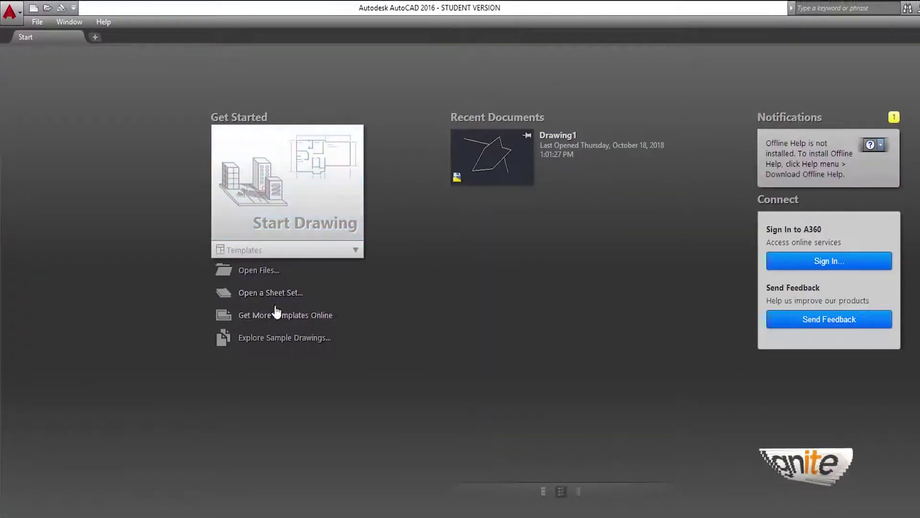
Start a blank drawing and display the Tools > Toolbars > AutoCAD toolbar list.
{"action": "left_click", "coordinate": [311, 204]}
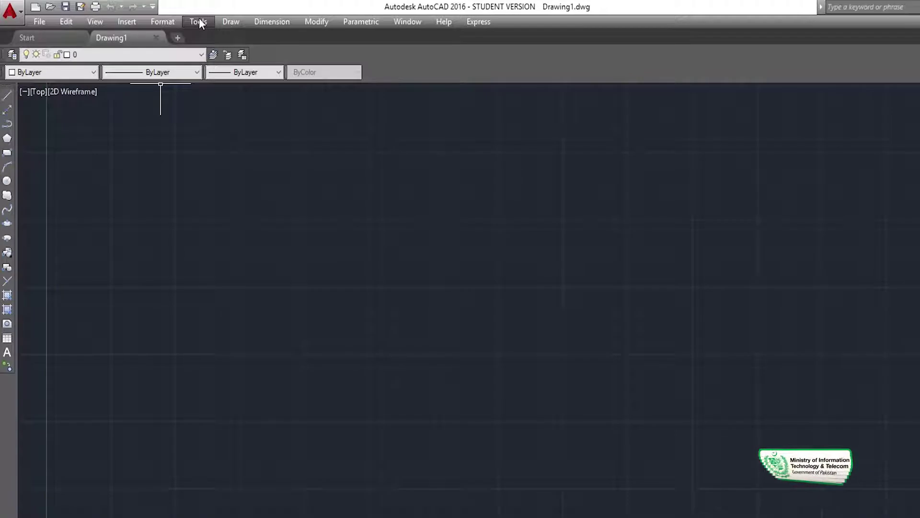
{"action": "left_click", "coordinate": [201, 24]}
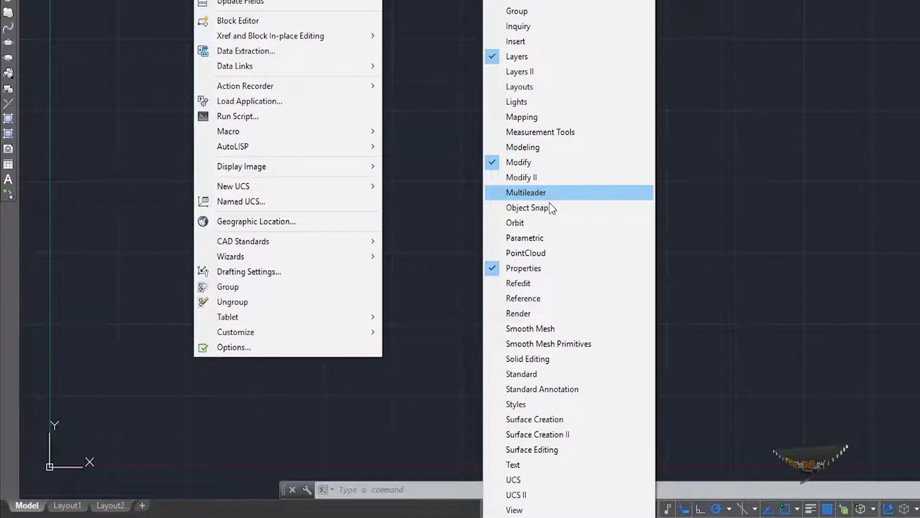
{"action": "mouse_move", "coordinate": [355, 60]}
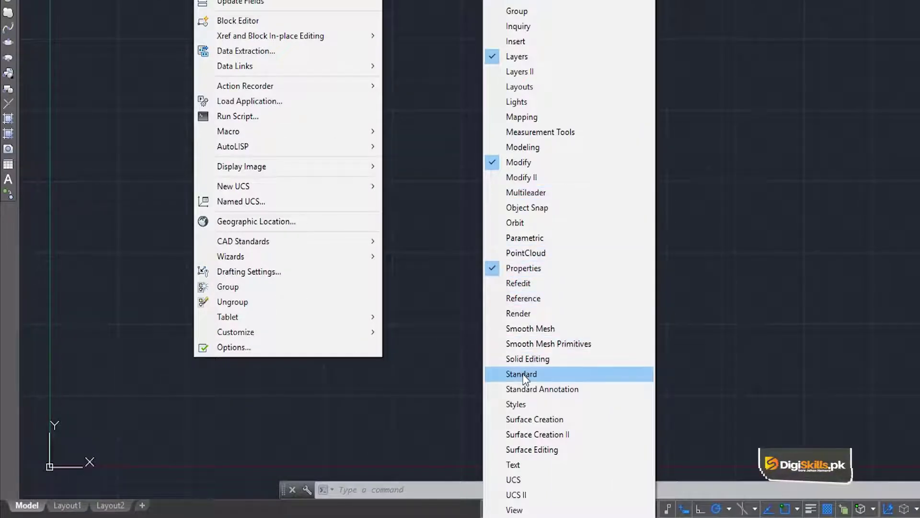
Enable the Standard toolbar and then the Styles toolbar from the AutoCAD toolbar list.
{"action": "left_click", "coordinate": [526, 375]}
{"action": "left_click", "coordinate": [172, 22]}
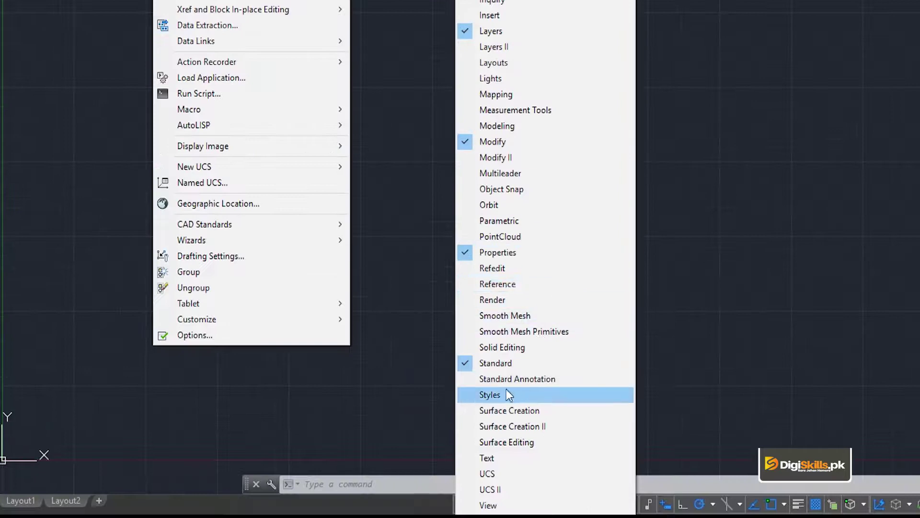
{"action": "left_click", "coordinate": [451, 509]}
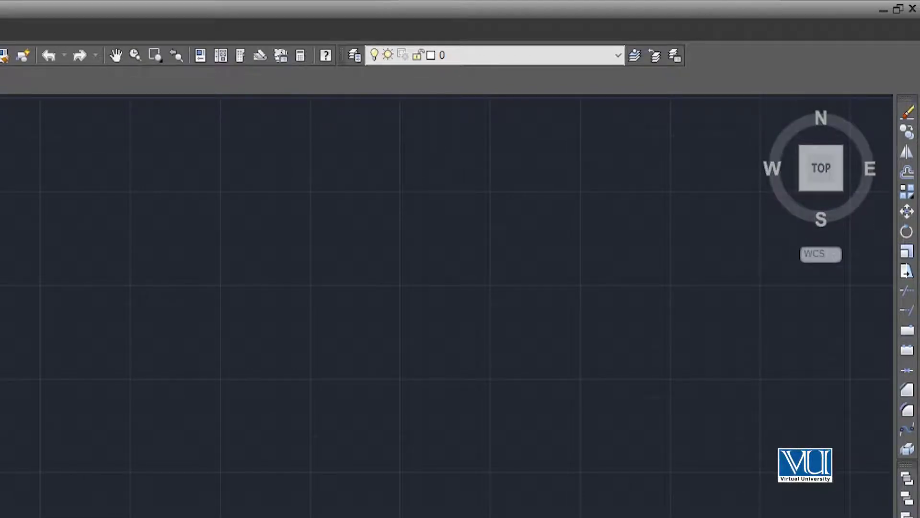
{"action": "mouse_move", "coordinate": [795, 210]}
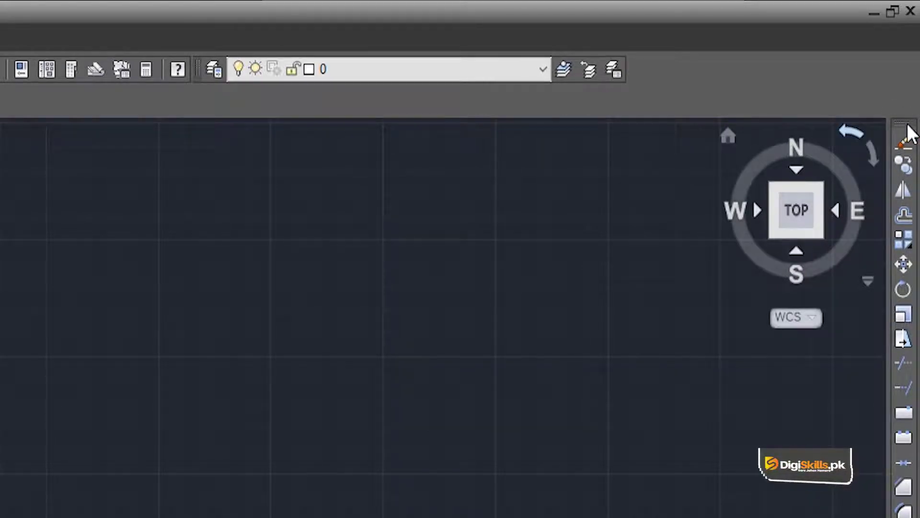
Undock the Modify toolbar from the right edge and dock it among the top toolbars.
{"action": "left_click_drag", "start_coordinate": [903, 123], "coordinate": [881, 136]}
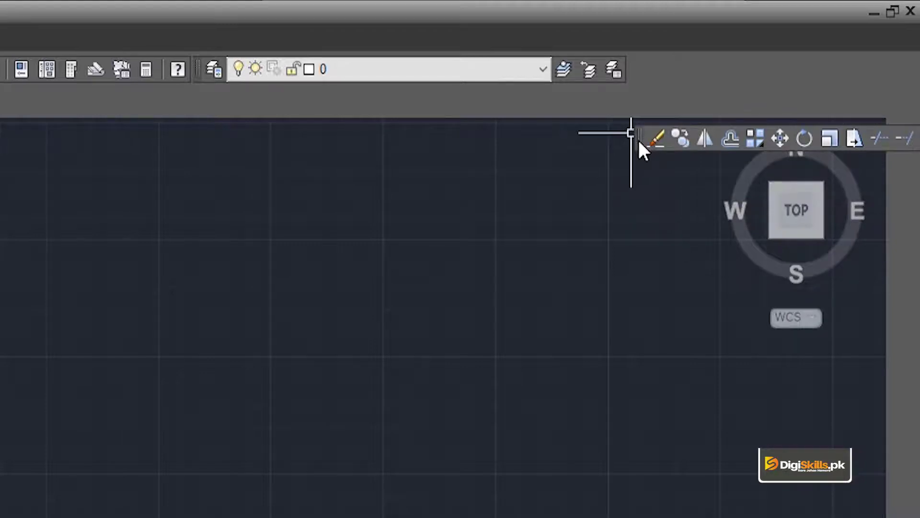
{"action": "left_click_drag", "start_coordinate": [635, 137], "coordinate": [604, 80]}
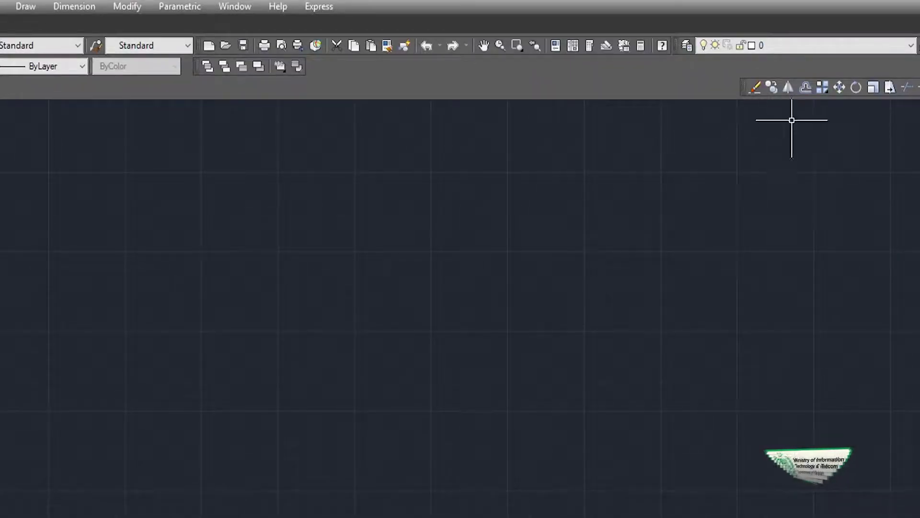
{"action": "left_click_drag", "start_coordinate": [319, 65], "coordinate": [310, 62]}
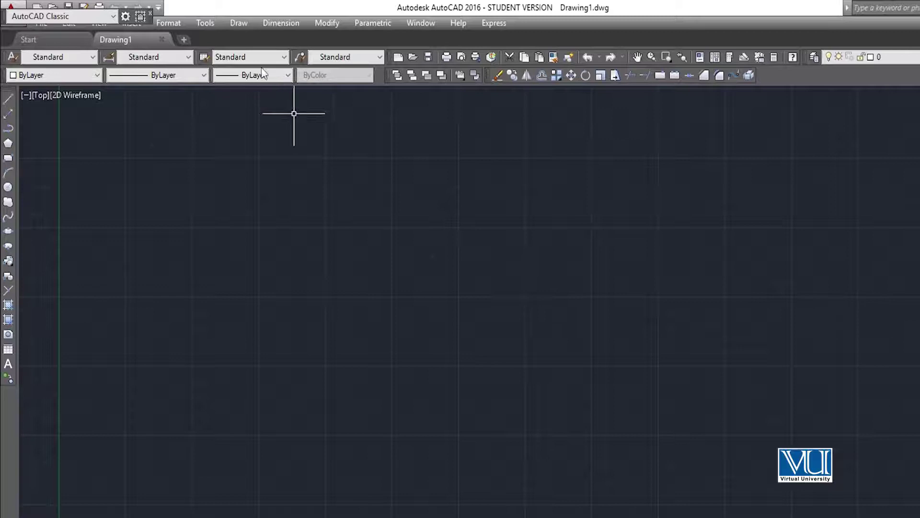
Close the floating AutoCAD Classic Workspaces toolbar.
{"action": "left_click", "coordinate": [150, 14]}
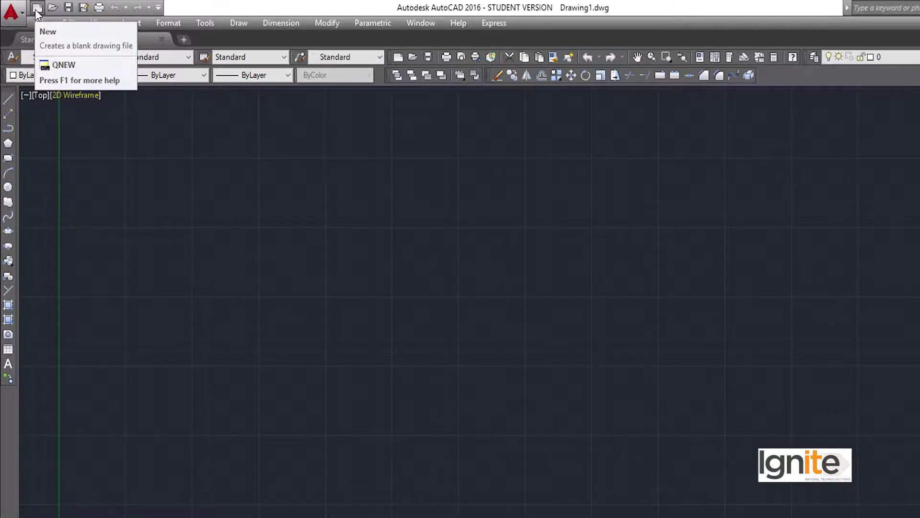
Create Drawing2 from the acad.dwt template.
{"action": "left_click", "coordinate": [36, 8]}
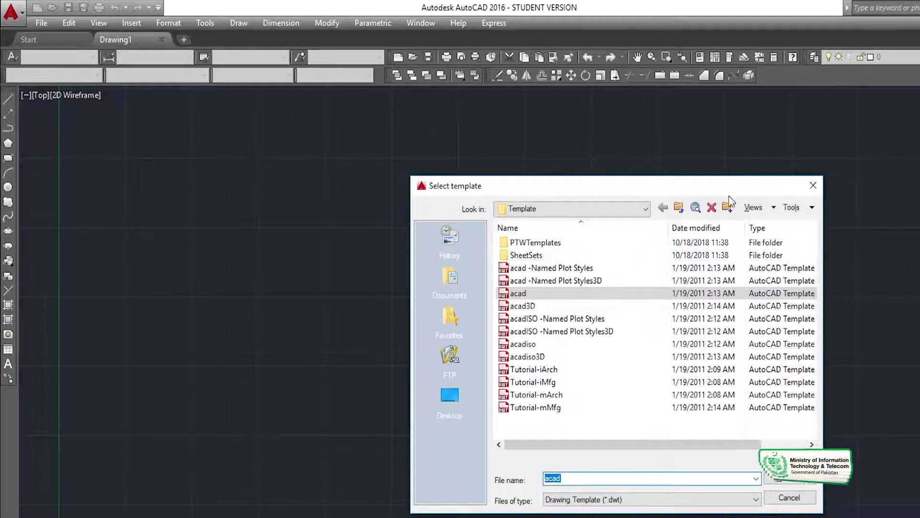
{"action": "left_click", "coordinate": [815, 187]}
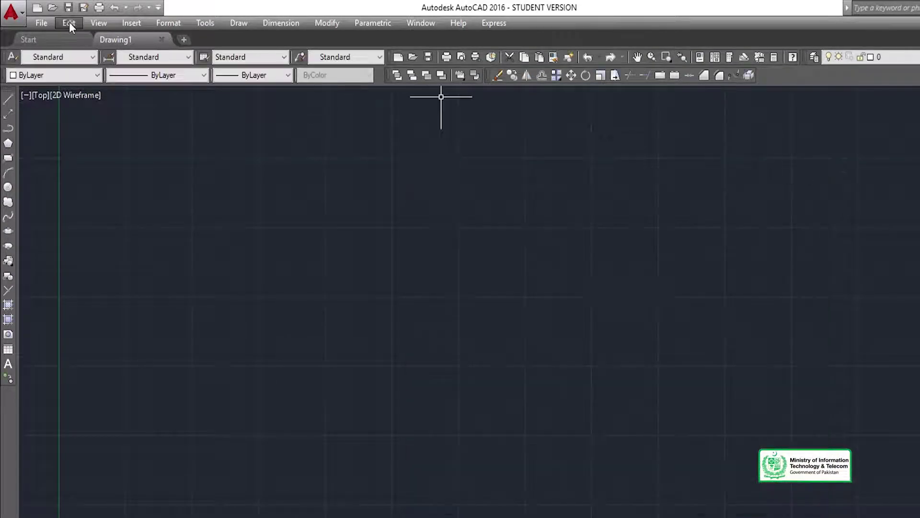
{"action": "left_click", "coordinate": [37, 8]}
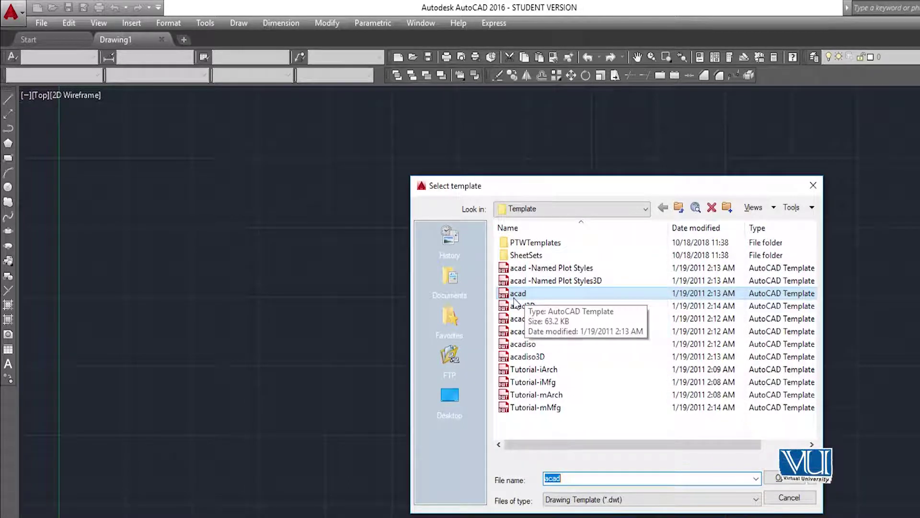
{"action": "double_click", "coordinate": [514, 296]}
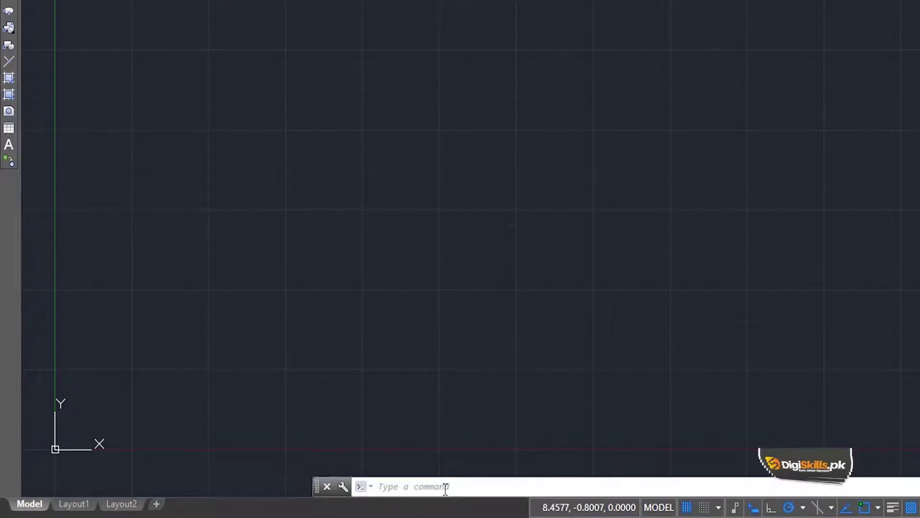
{"action": "key", "text": "ctrl+9"}
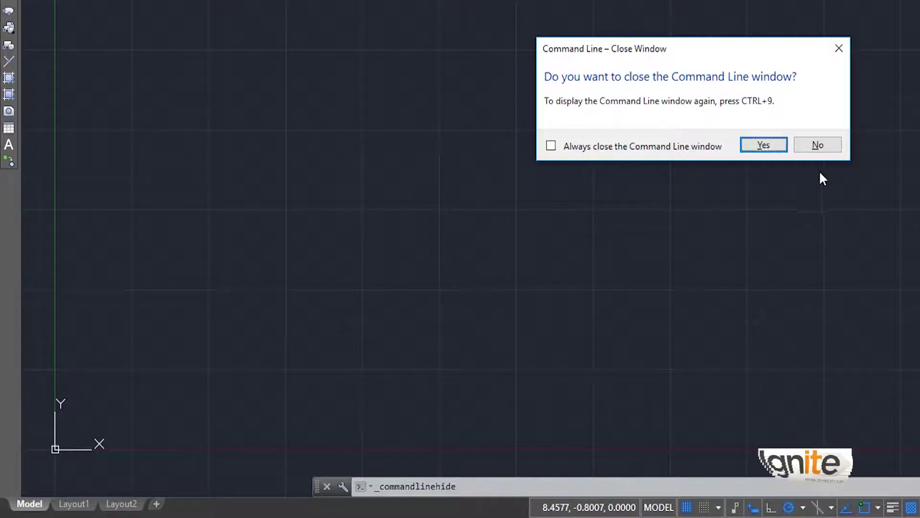
{"action": "left_click", "coordinate": [763, 146]}
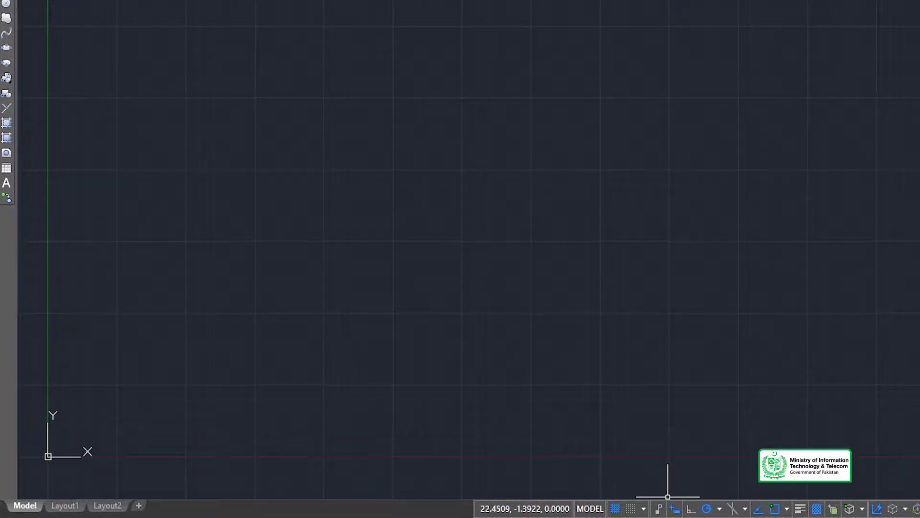
{"action": "key", "text": "ctrl+9"}
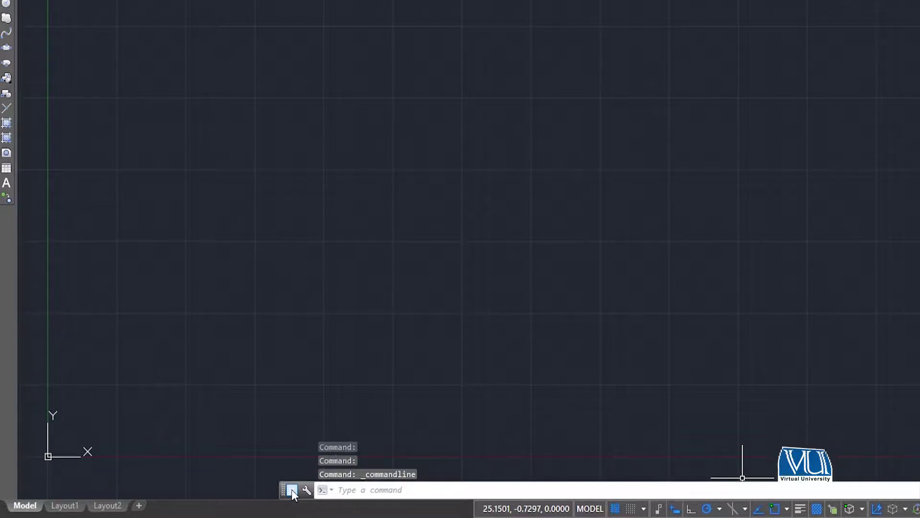
{"action": "left_click", "coordinate": [291, 489]}
{"action": "left_click", "coordinate": [684, 183]}
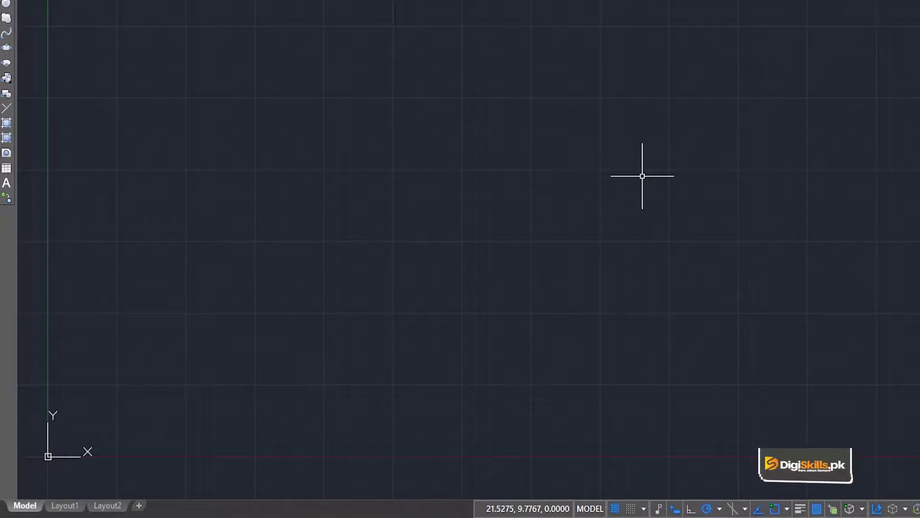
{"action": "key", "text": "ctrl+9"}
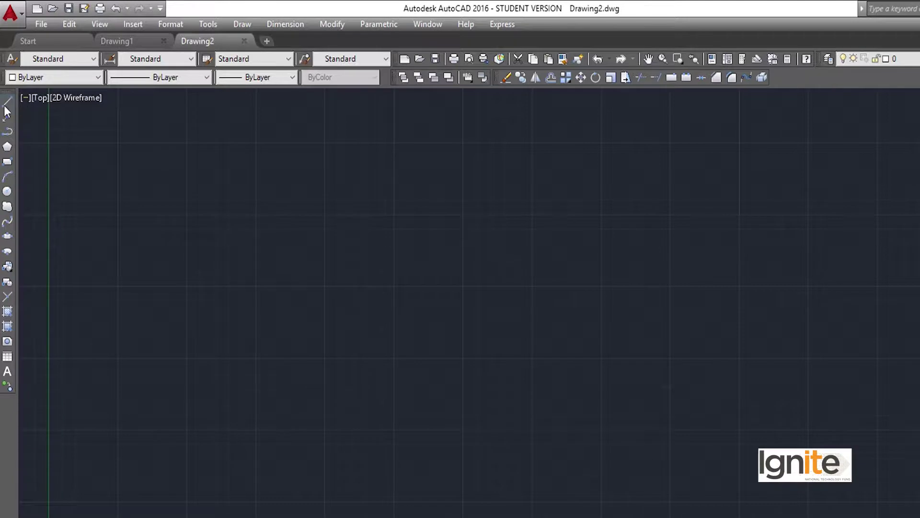
Draw two horizontal lines with the Line tool, the second just above the first.
{"action": "left_click", "coordinate": [6, 101]}
{"action": "left_click", "coordinate": [170, 282]}
{"action": "left_click", "coordinate": [761, 276]}
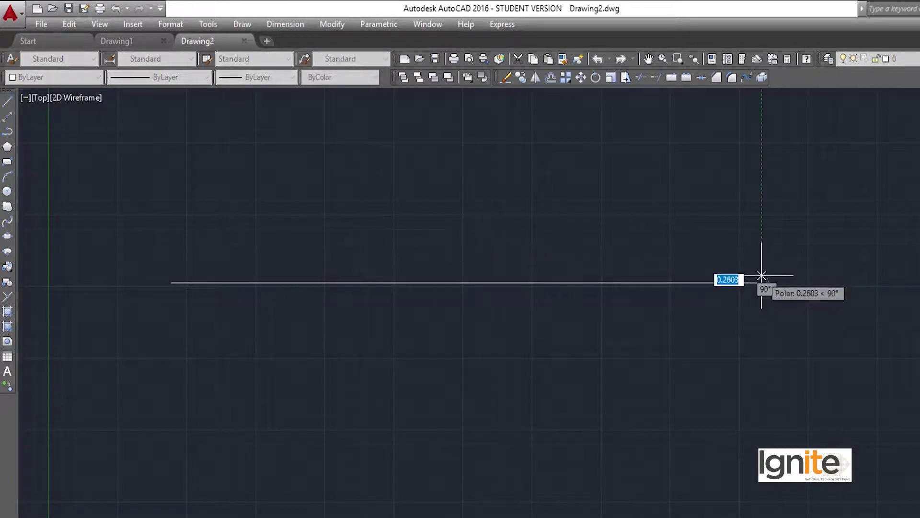
{"action": "key", "text": "Return"}
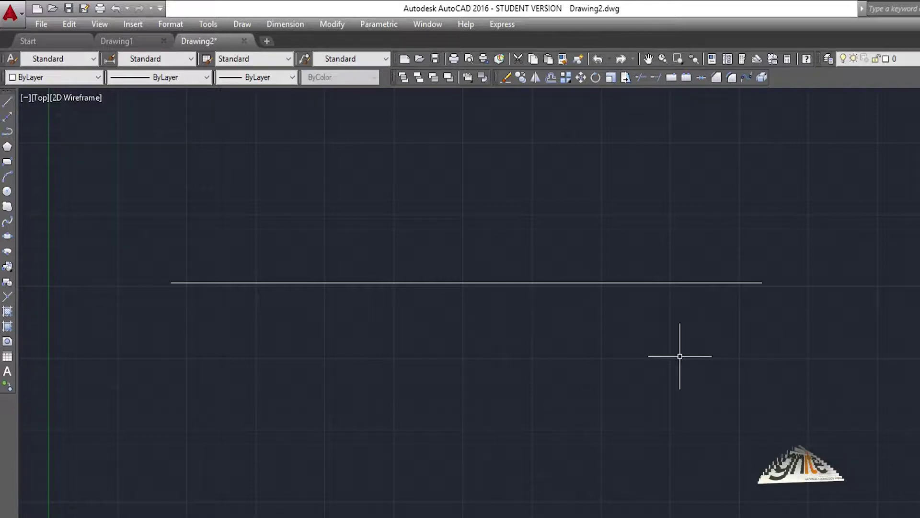
{"action": "left_click", "coordinate": [9, 107]}
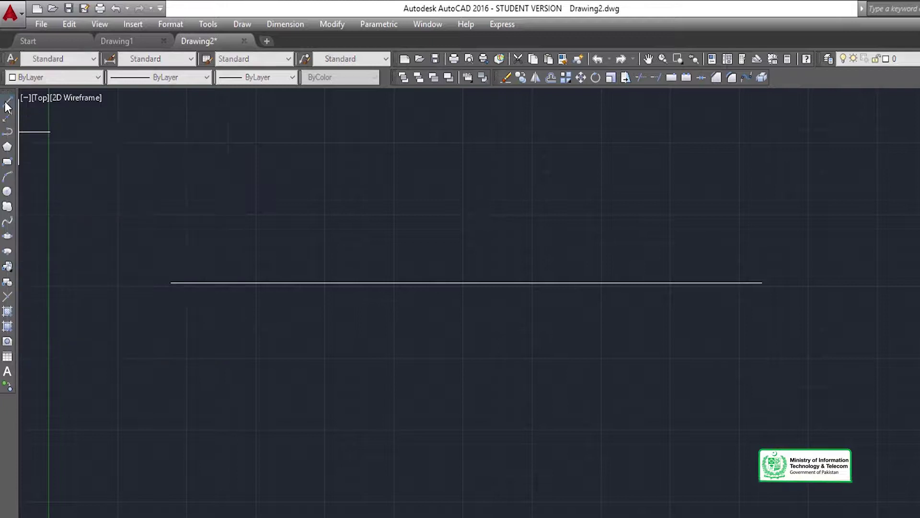
{"action": "left_click", "coordinate": [190, 239]}
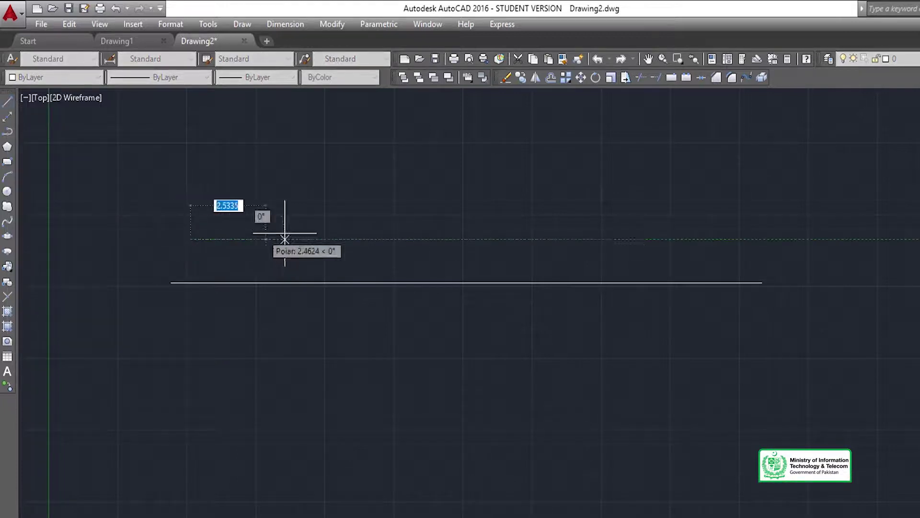
{"action": "left_click", "coordinate": [743, 239]}
{"action": "key", "text": "Return"}
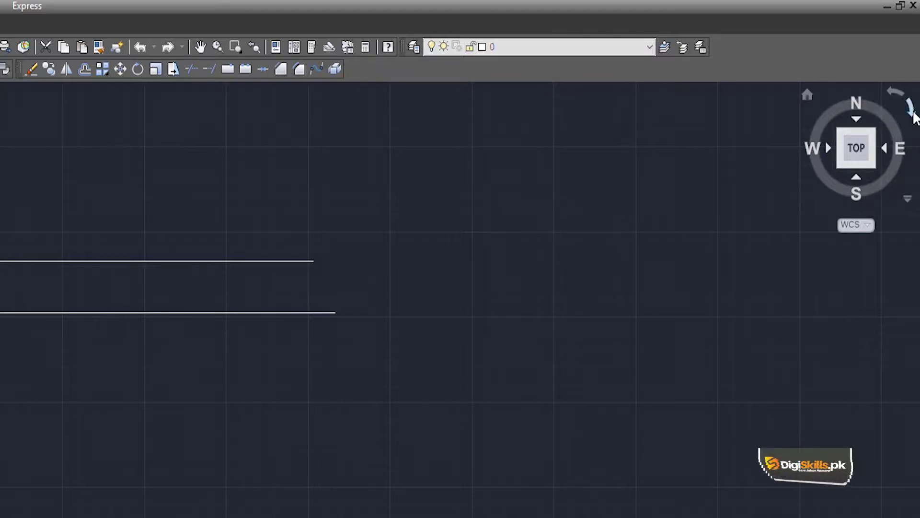
Rotate the plan view several quarter turns with the ViewCube's rotate arrows.
{"action": "left_click", "coordinate": [898, 95]}
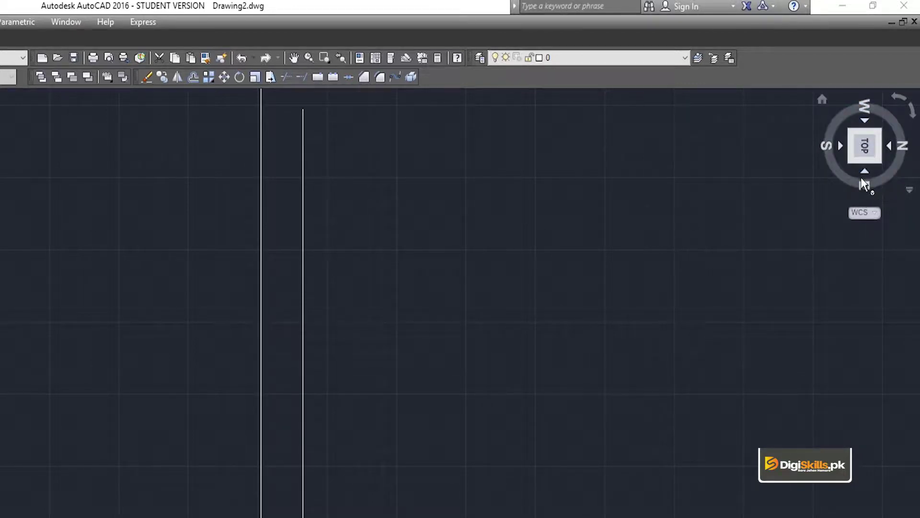
{"action": "left_click", "coordinate": [911, 113]}
{"action": "left_click", "coordinate": [911, 113]}
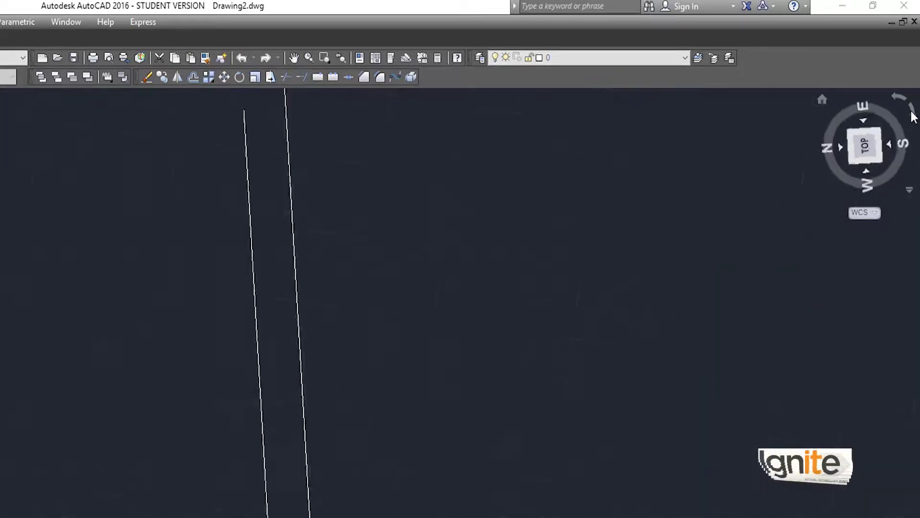
{"action": "left_click", "coordinate": [912, 113]}
{"action": "left_click", "coordinate": [912, 113]}
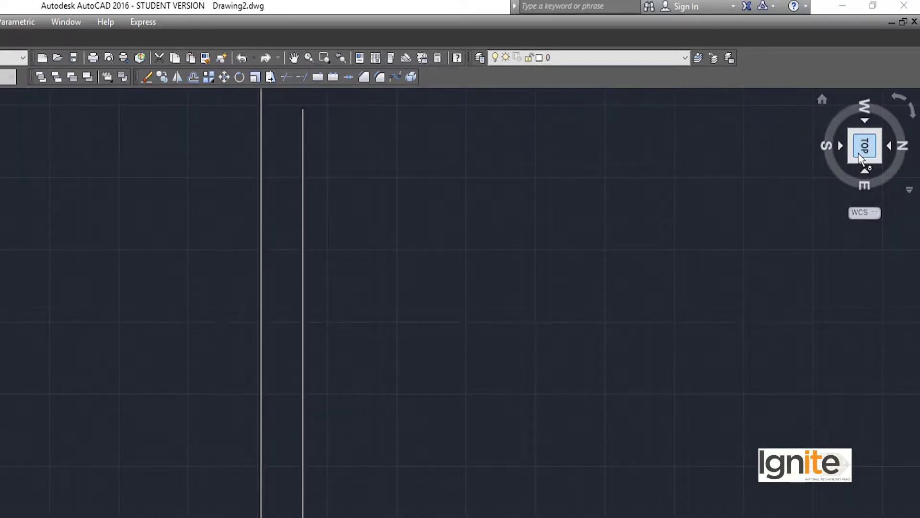
{"action": "left_click", "coordinate": [902, 105]}
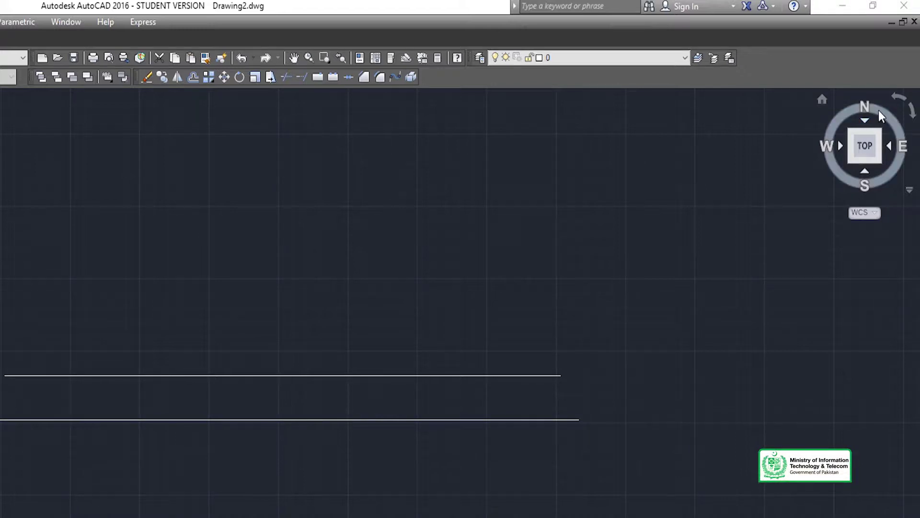
View the lines from the RIGHT, BACK and LEFT faces, then return to TOP with lines horizontal.
{"action": "left_click", "coordinate": [889, 147]}
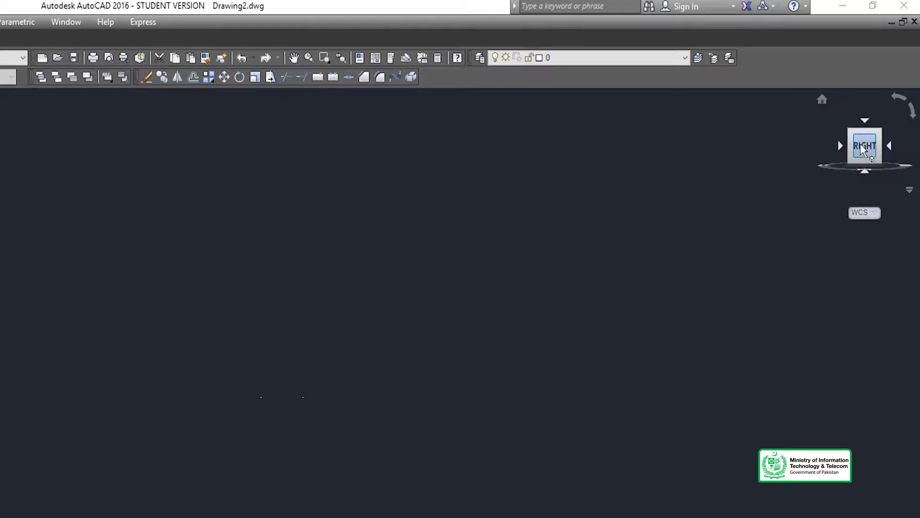
{"action": "left_click", "coordinate": [890, 146]}
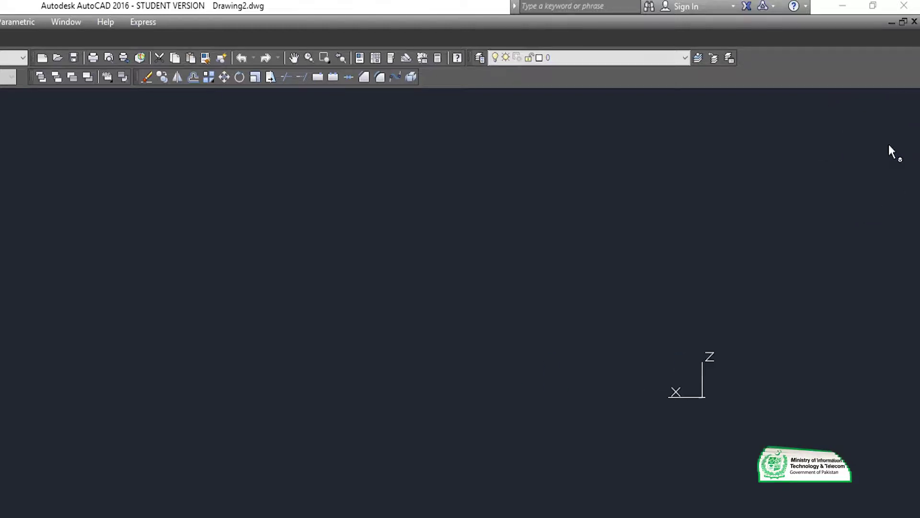
{"action": "left_click", "coordinate": [890, 149]}
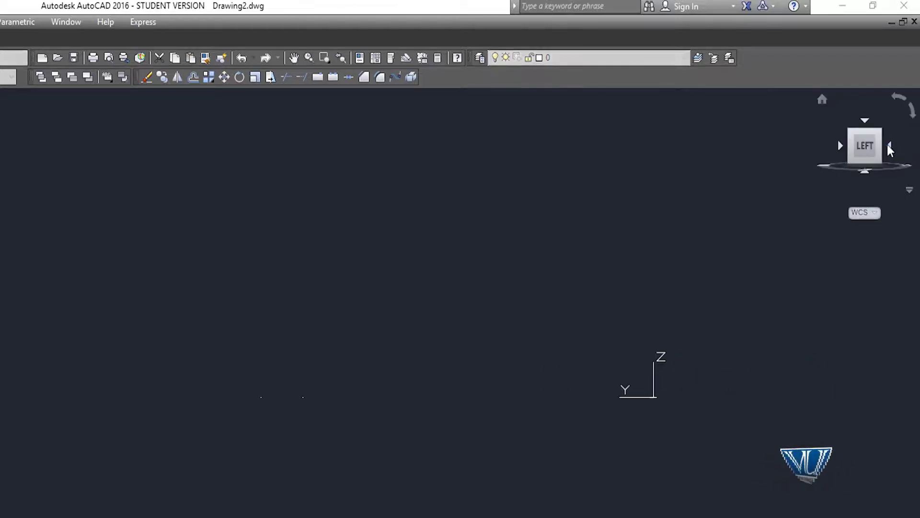
{"action": "left_click", "coordinate": [864, 122]}
{"action": "mouse_move", "coordinate": [865, 142]}
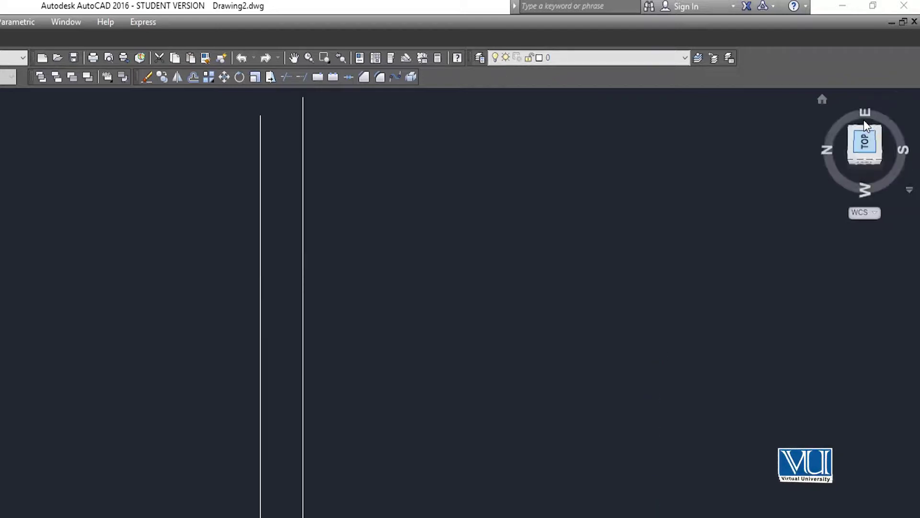
{"action": "left_click", "coordinate": [910, 111]}
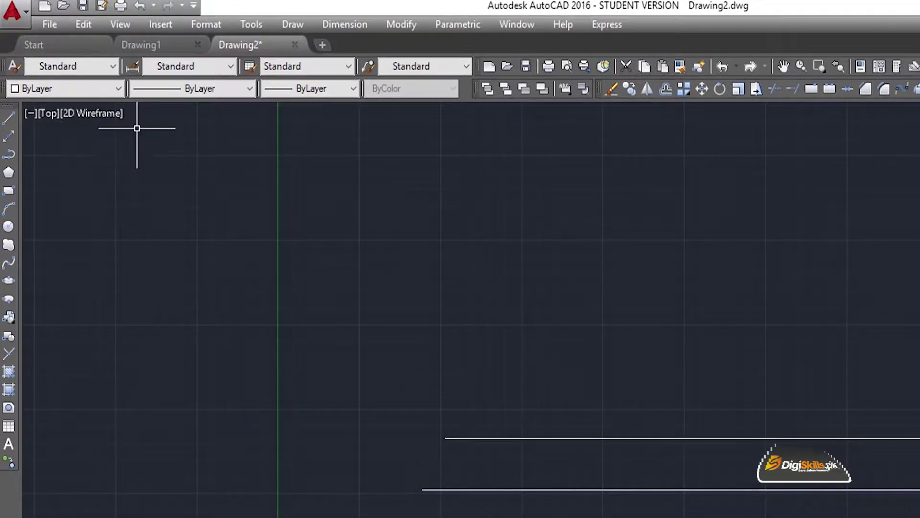
Switch the viewport view to Bottom, Left, Right, then back to Top.
{"action": "left_click", "coordinate": [48, 115]}
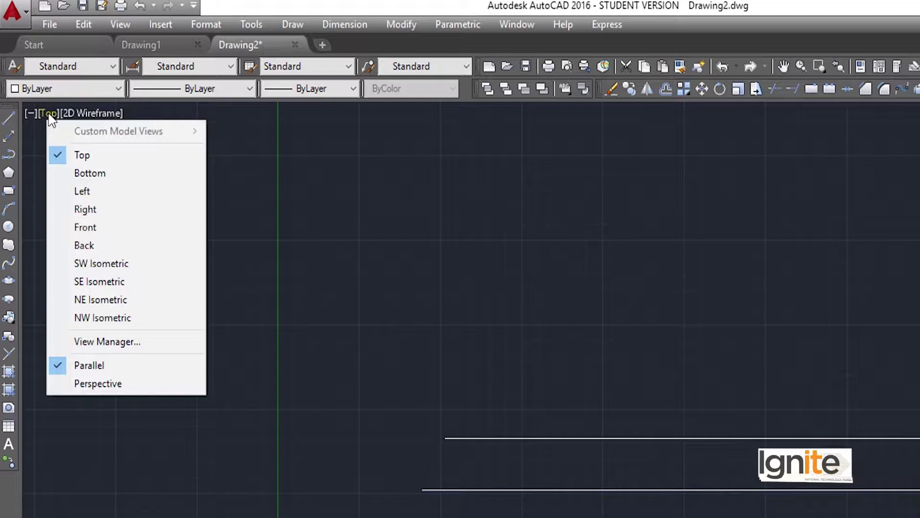
{"action": "left_click", "coordinate": [88, 176]}
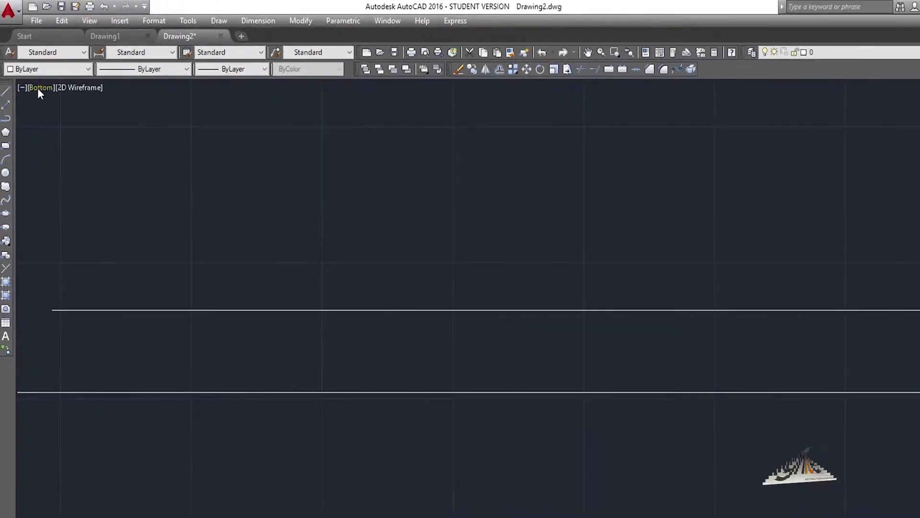
{"action": "left_click", "coordinate": [38, 87]}
{"action": "left_click", "coordinate": [72, 145]}
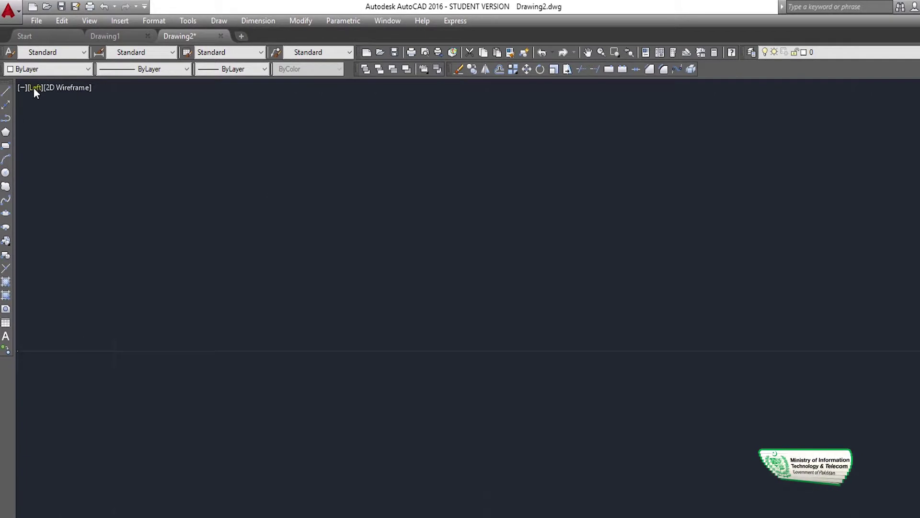
{"action": "left_click", "coordinate": [34, 87]}
{"action": "left_click", "coordinate": [62, 159]}
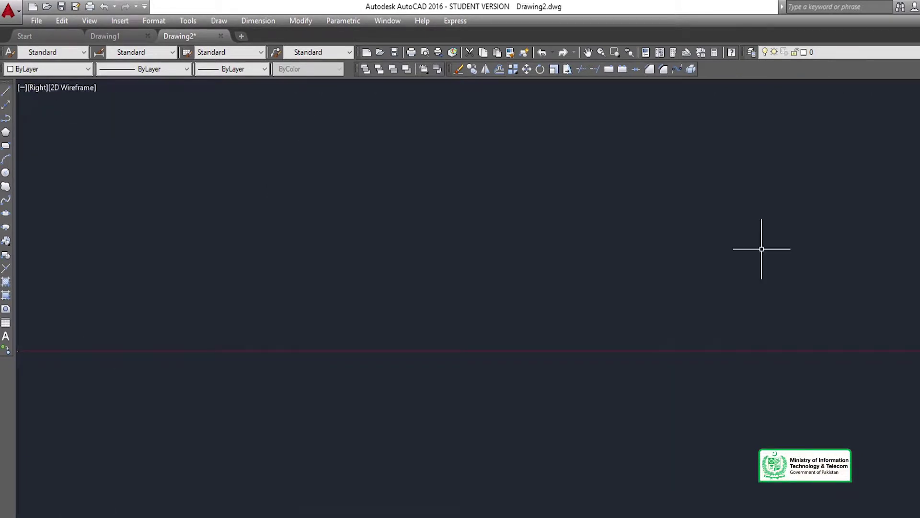
{"action": "left_click", "coordinate": [36, 89]}
{"action": "left_click", "coordinate": [84, 120]}
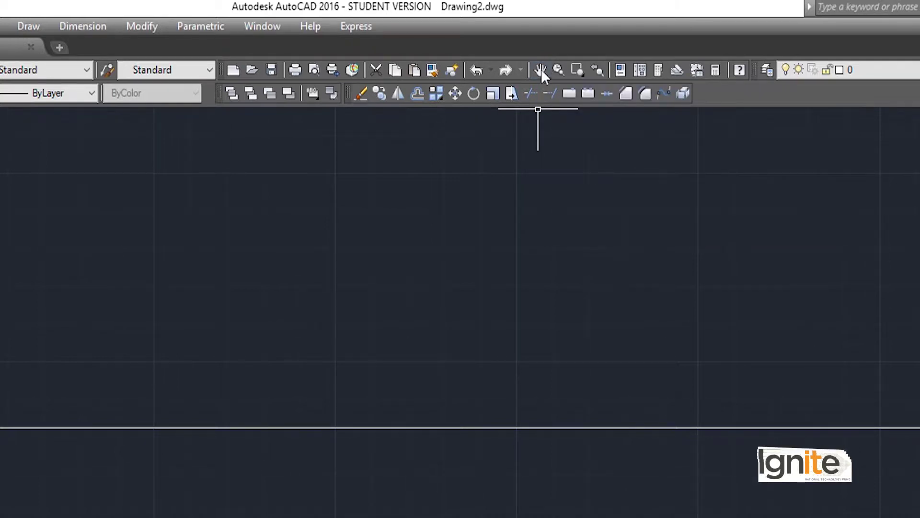
Pan Realtime until both parallel lines sit in the lower part of the view, then exit.
{"action": "left_click", "coordinate": [540, 71]}
{"action": "mouse_move", "coordinate": [383, 413]}
{"action": "left_mouse_down"}
{"action": "mouse_move", "coordinate": [410, 283]}
{"action": "mouse_move", "coordinate": [394, 436]}
{"action": "mouse_move", "coordinate": [460, 468]}
{"action": "mouse_move", "coordinate": [292, 479]}
{"action": "mouse_move", "coordinate": [542, 517]}
{"action": "mouse_move", "coordinate": [502, 308]}
{"action": "mouse_move", "coordinate": [542, 237]}
{"action": "mouse_move", "coordinate": [454, 432]}
{"action": "mouse_move", "coordinate": [458, 515]}
{"action": "left_mouse_up"}
{"action": "mouse_move", "coordinate": [458, 465]}
{"action": "left_mouse_down"}
{"action": "mouse_move", "coordinate": [458, 515]}
{"action": "mouse_move", "coordinate": [489, 436]}
{"action": "mouse_move", "coordinate": [372, 360]}
{"action": "mouse_move", "coordinate": [528, 339]}
{"action": "mouse_move", "coordinate": [314, 446]}
{"action": "mouse_move", "coordinate": [487, 503]}
{"action": "mouse_move", "coordinate": [491, 480]}
{"action": "mouse_move", "coordinate": [397, 482]}
{"action": "mouse_move", "coordinate": [524, 469]}
{"action": "mouse_move", "coordinate": [493, 511]}
{"action": "mouse_move", "coordinate": [479, 513]}
{"action": "mouse_move", "coordinate": [458, 348]}
{"action": "mouse_move", "coordinate": [427, 488]}
{"action": "mouse_move", "coordinate": [493, 443]}
{"action": "mouse_move", "coordinate": [583, 418]}
{"action": "mouse_move", "coordinate": [544, 491]}
{"action": "mouse_move", "coordinate": [625, 413]}
{"action": "left_mouse_up"}
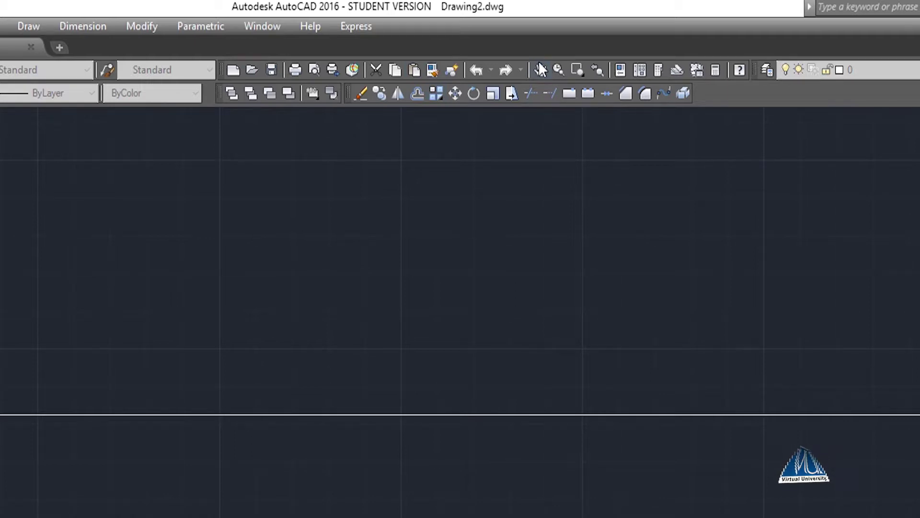
{"action": "mouse_move", "coordinate": [500, 493]}
{"action": "left_mouse_down"}
{"action": "mouse_move", "coordinate": [494, 439]}
{"action": "mouse_move", "coordinate": [370, 466]}
{"action": "mouse_move", "coordinate": [440, 446]}
{"action": "left_mouse_up"}
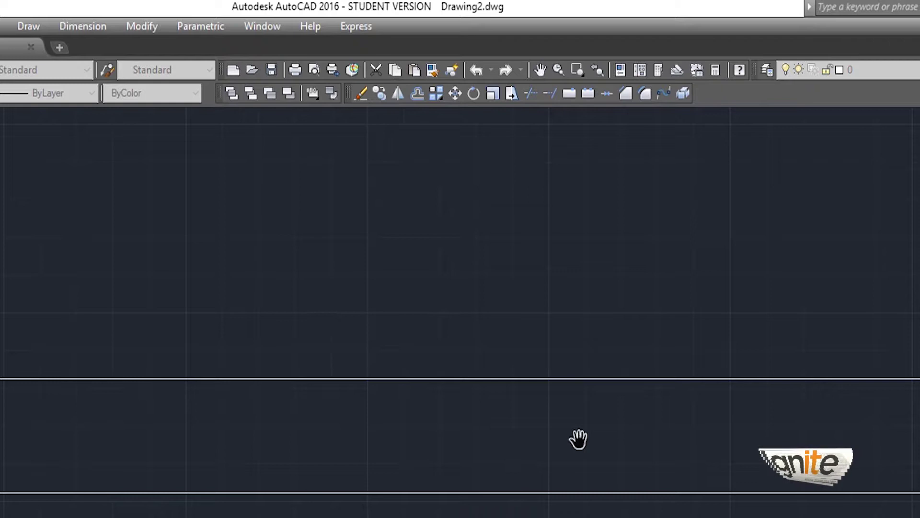
{"action": "key", "text": "Escape"}
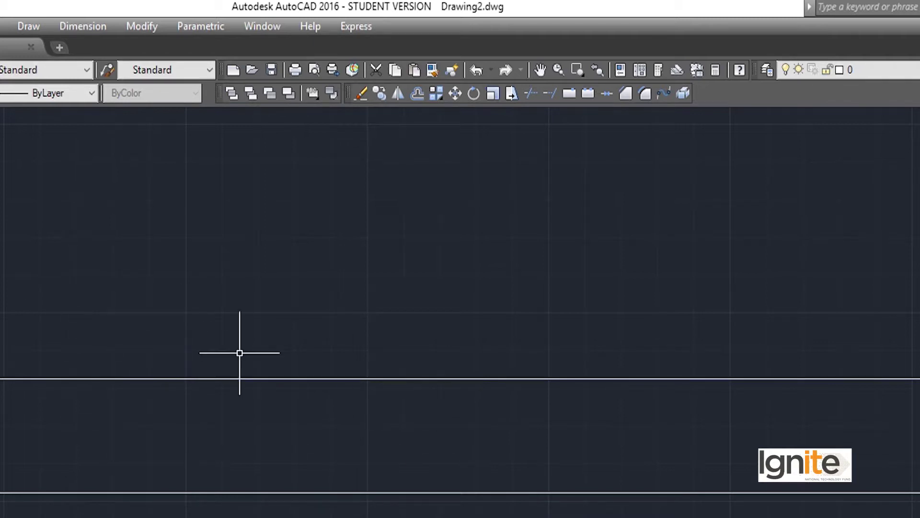
Zoom in and out with the mouse wheel until the two lines appear farther apart.
{"action": "scroll", "coordinate": [79, 321], "scroll_direction": "up", "scroll_amount": 4}
{"action": "scroll", "coordinate": [79, 321], "scroll_direction": "down", "scroll_amount": 2}
{"action": "scroll", "coordinate": [79, 321], "scroll_direction": "down", "scroll_amount": 2}
{"action": "scroll", "coordinate": [80, 321], "scroll_direction": "up", "scroll_amount": 2}
{"action": "scroll", "coordinate": [80, 321], "scroll_direction": "down", "scroll_amount": 2}
{"action": "scroll", "coordinate": [80, 321], "scroll_direction": "up", "scroll_amount": 2}
{"action": "scroll", "coordinate": [79, 321], "scroll_direction": "up", "scroll_amount": 2}
{"action": "scroll", "coordinate": [80, 321], "scroll_direction": "down", "scroll_amount": 4}
{"action": "scroll", "coordinate": [79, 321], "scroll_direction": "up", "scroll_amount": 4}
{"action": "scroll", "coordinate": [79, 321], "scroll_direction": "down", "scroll_amount": 2}
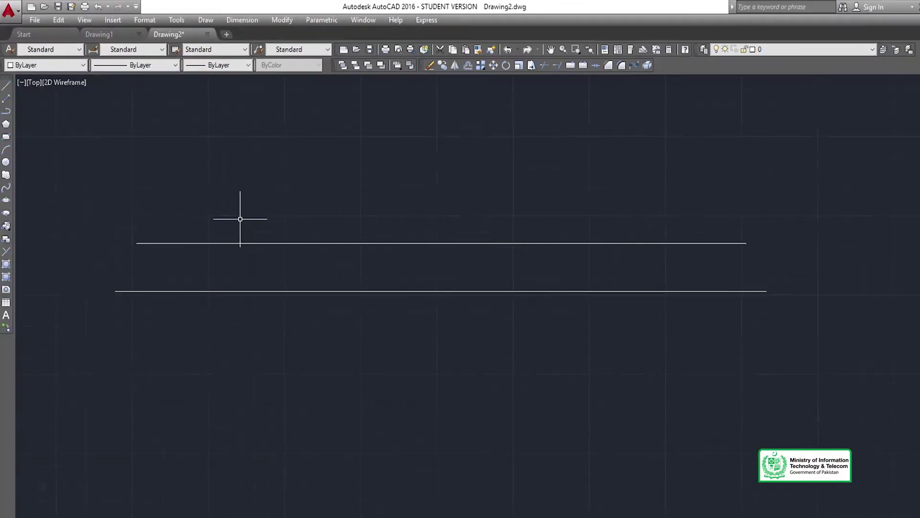
{"action": "scroll", "coordinate": [240, 219], "scroll_direction": "down", "scroll_amount": 2}
{"action": "scroll", "coordinate": [240, 219], "scroll_direction": "up", "scroll_amount": 2}
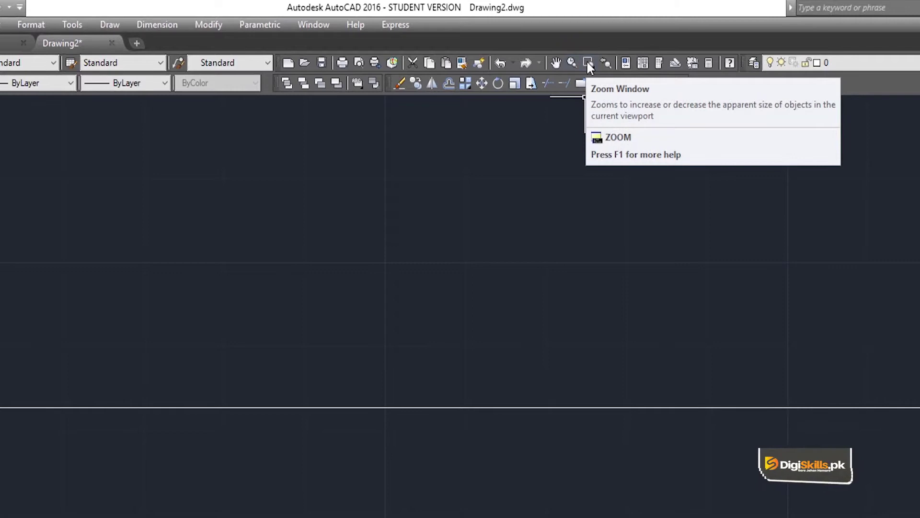
Zoom out with Zoom Realtime until the horizontal line's left end is visible.
{"action": "scroll", "coordinate": [333, 425], "scroll_direction": "up", "scroll_amount": 2}
{"action": "scroll", "coordinate": [333, 426], "scroll_direction": "down", "scroll_amount": 4}
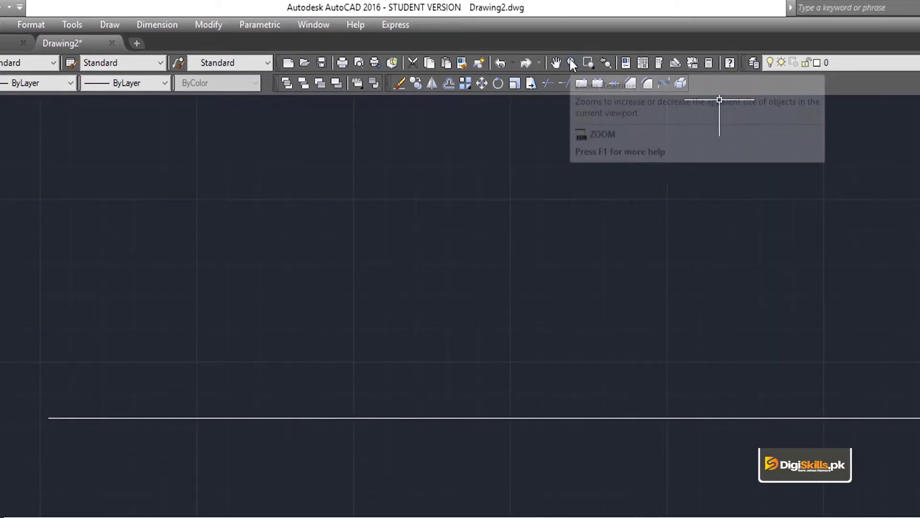
{"action": "left_click", "coordinate": [572, 61]}
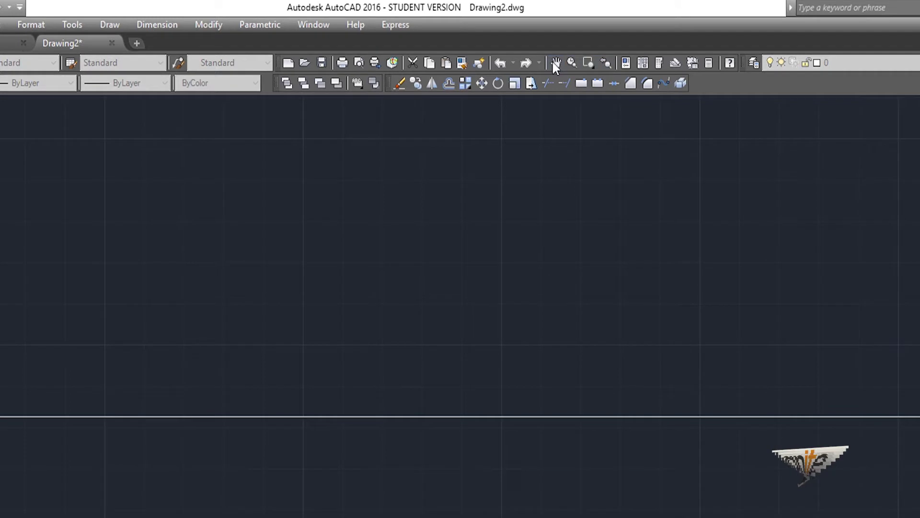
{"action": "left_click_drag", "start_coordinate": [575, 115], "coordinate": [562, 208]}
{"action": "key", "text": "Escape"}
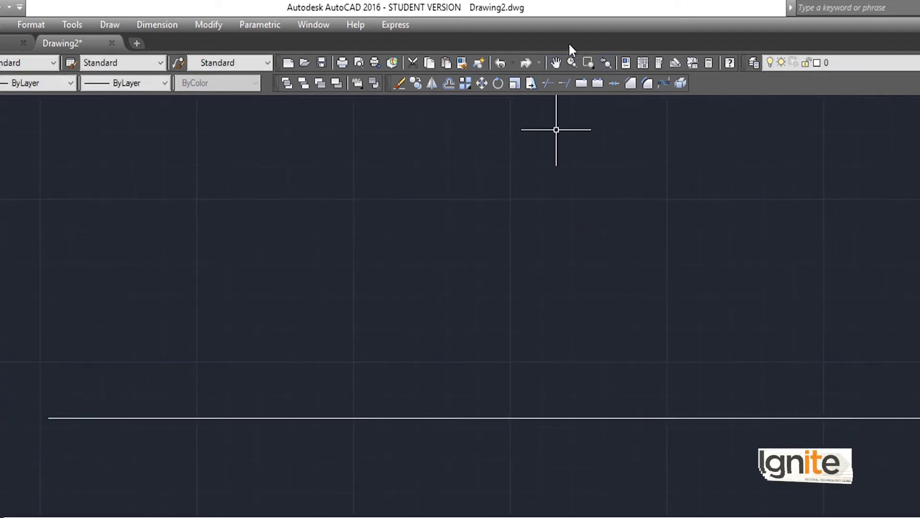
{"action": "key", "text": "Return"}
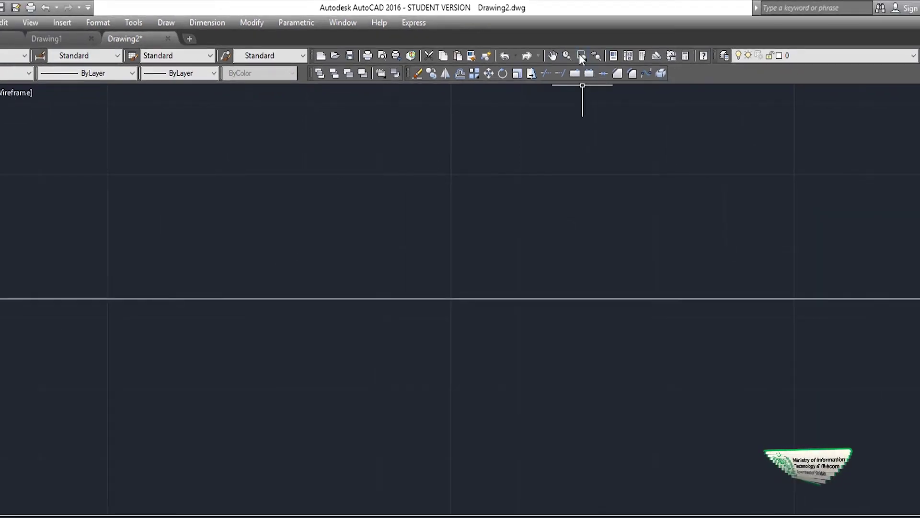
Window-zoom onto a rectangle drawn around the horizontal line.
{"action": "left_click", "coordinate": [582, 58]}
{"action": "left_click", "coordinate": [631, 155]}
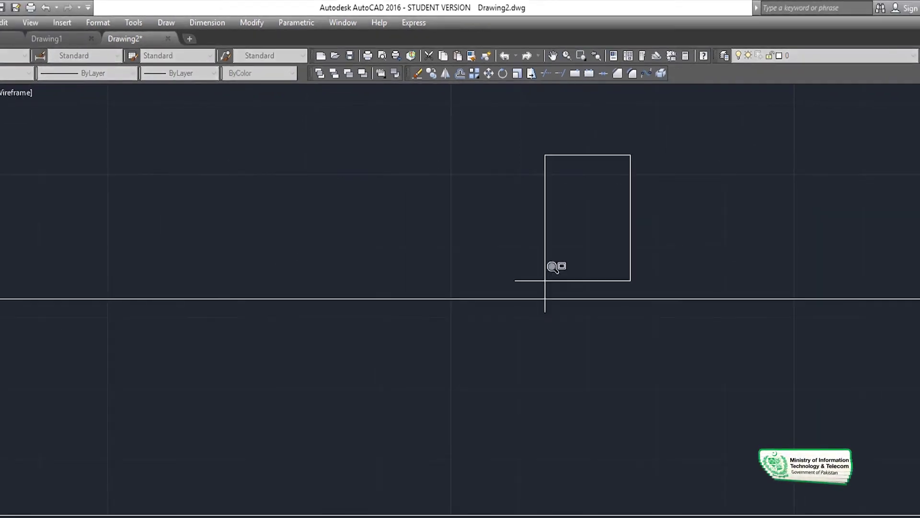
{"action": "left_click", "coordinate": [248, 461]}
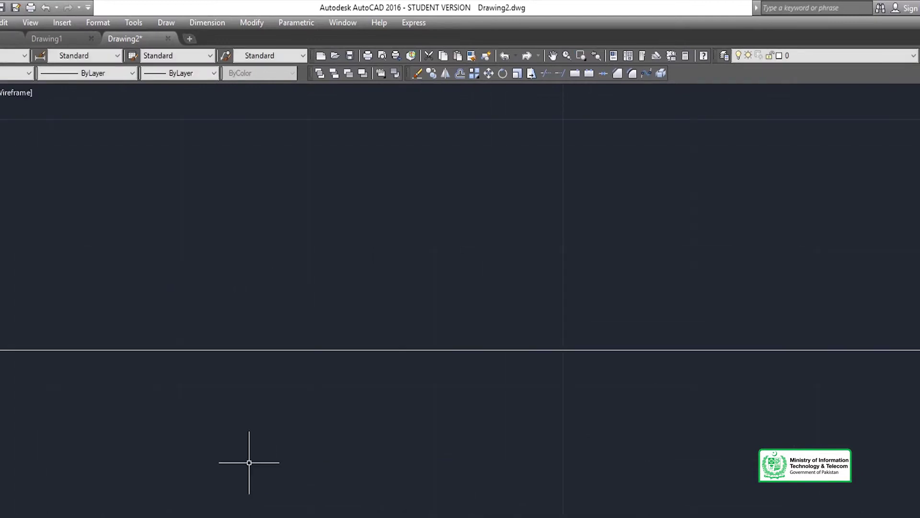
Use Zoom Previous twice to restore the view showing both parallel lines.
{"action": "left_click", "coordinate": [597, 55]}
{"action": "left_click", "coordinate": [597, 55]}
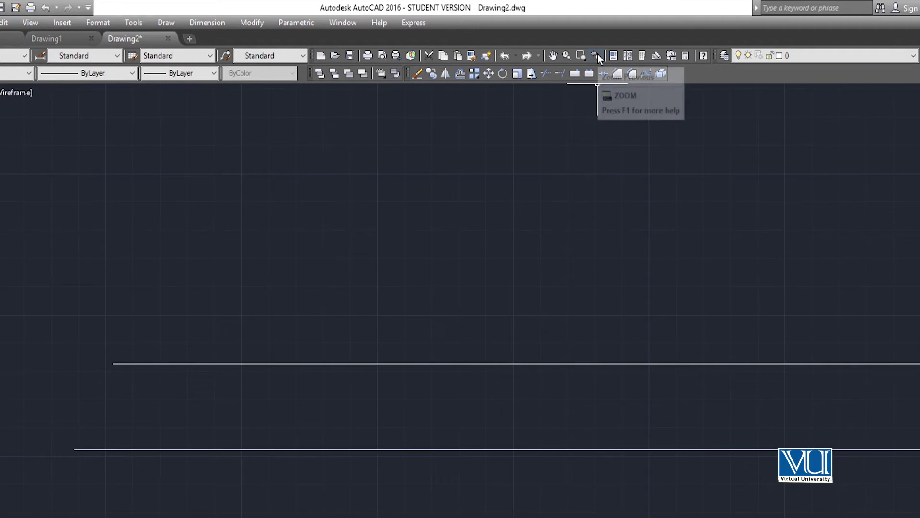